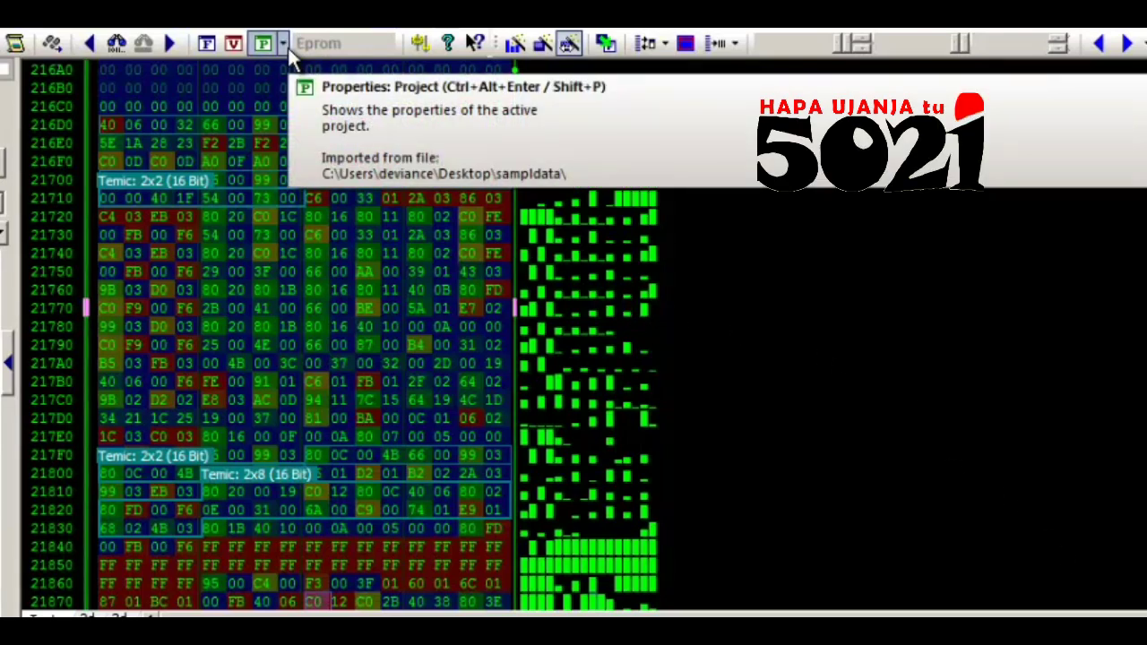
# - Bring up the 'What's this?' help prompt on the green Project Properties toolbar button
pyautogui.rightClick(288, 48)
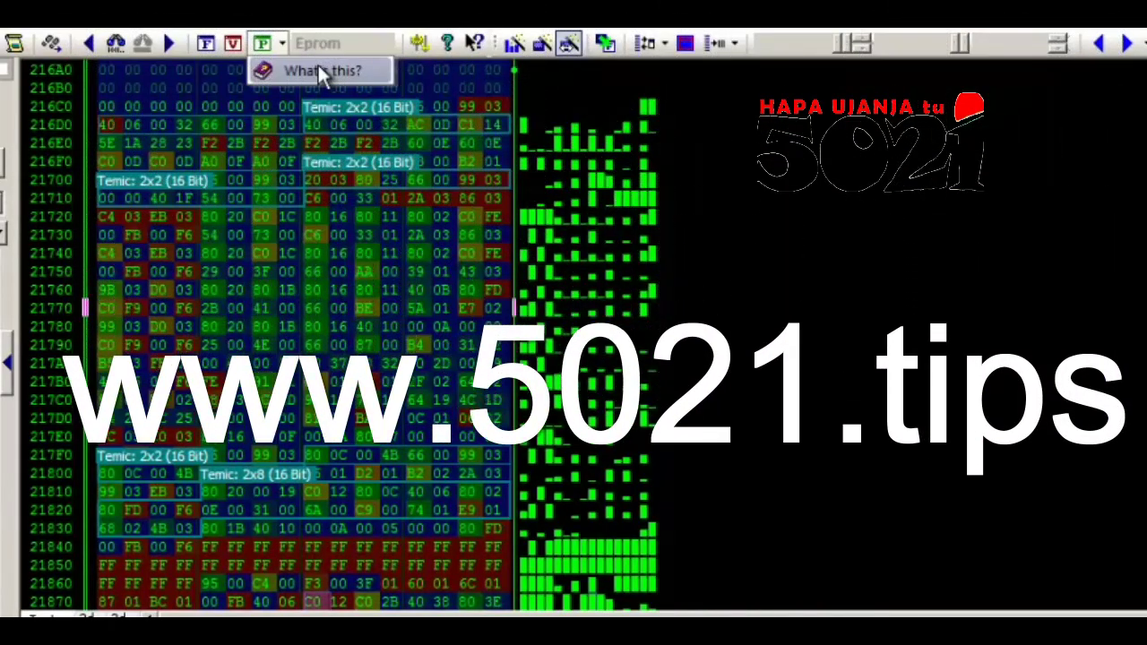
# - Open the Elements help topic beside the hexdump, then go to the Drag and Drop topic
pyautogui.click(321, 71)
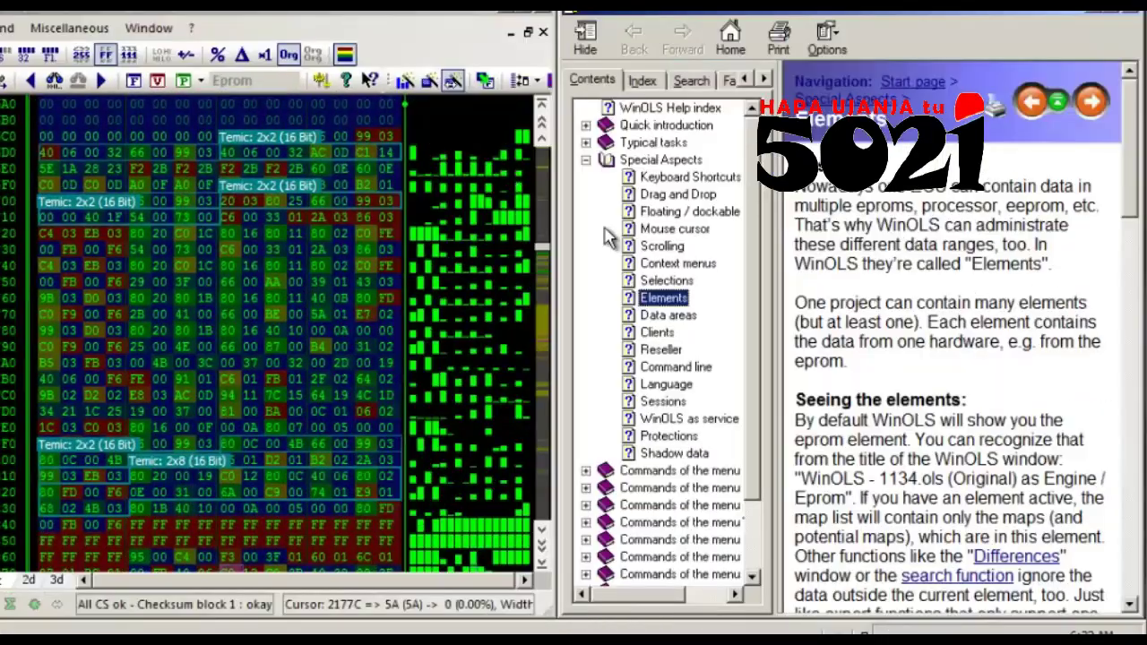
pyautogui.scroll(-2, 913, 303)
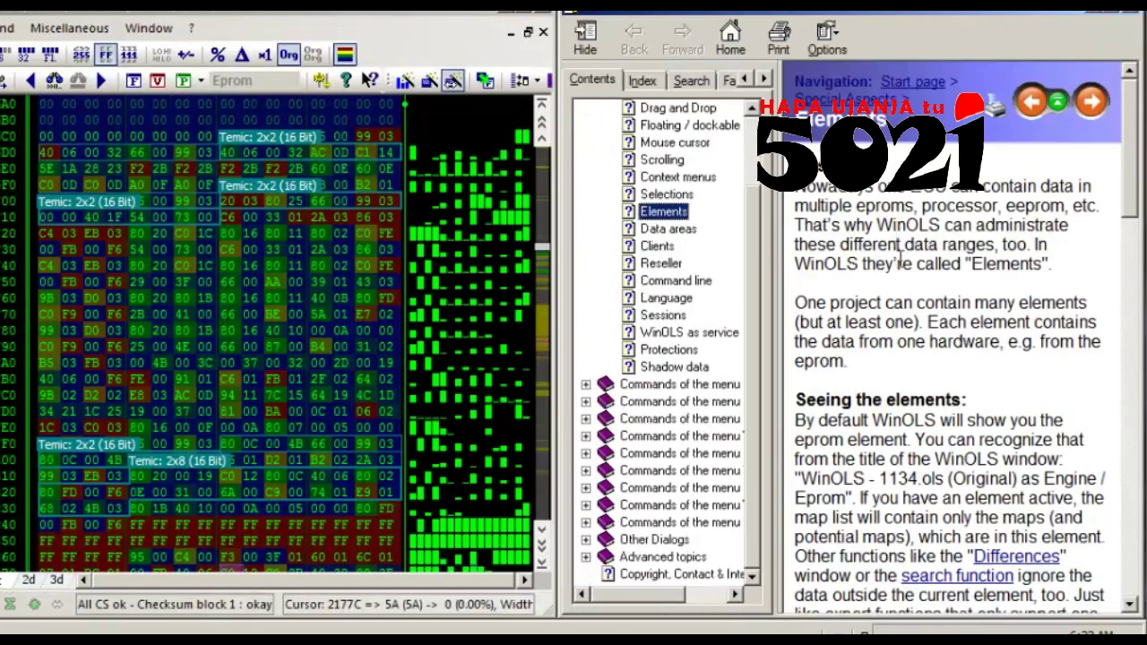
pyautogui.scroll(-10, 959, 238)
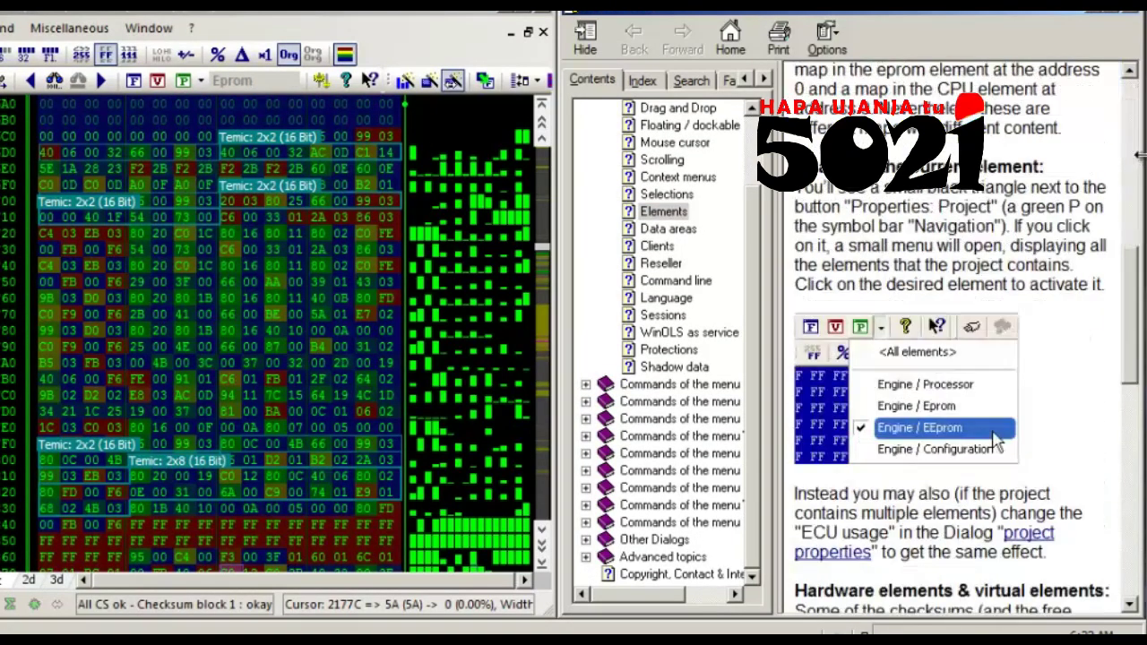
pyautogui.scroll(-8, 1037, 324)
pyautogui.scroll(-2, 1037, 325)
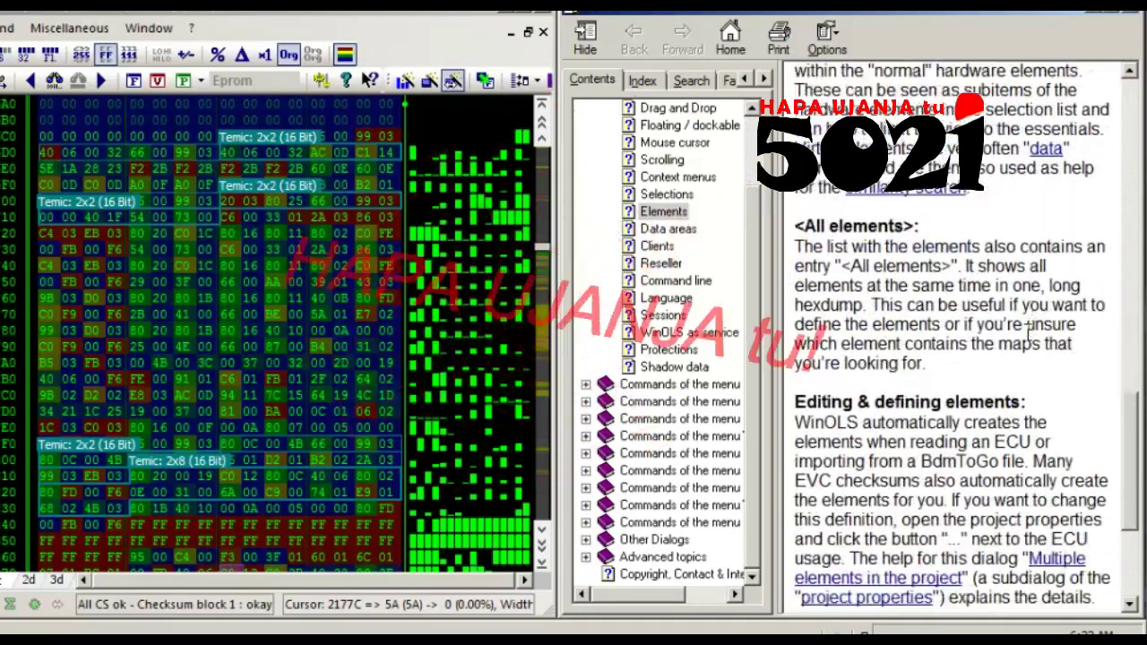
pyautogui.scroll(-4, 981, 377)
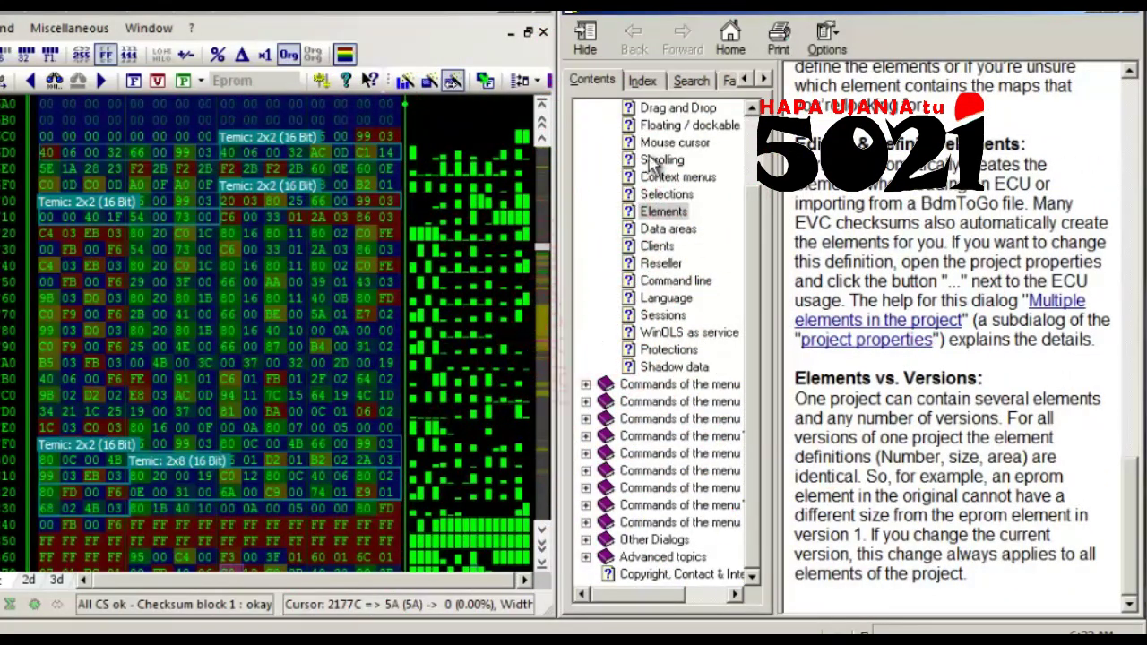
pyautogui.click(663, 109)
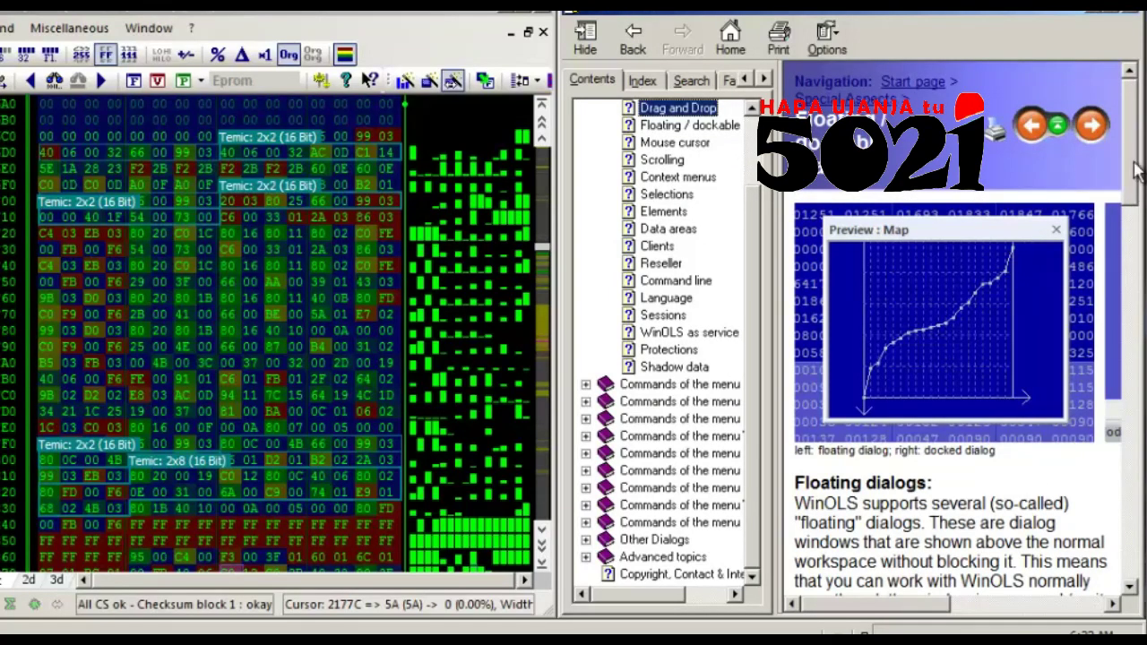
# - Maximize the WinOLS help window to fill the screen
pyautogui.click(1111, 17)
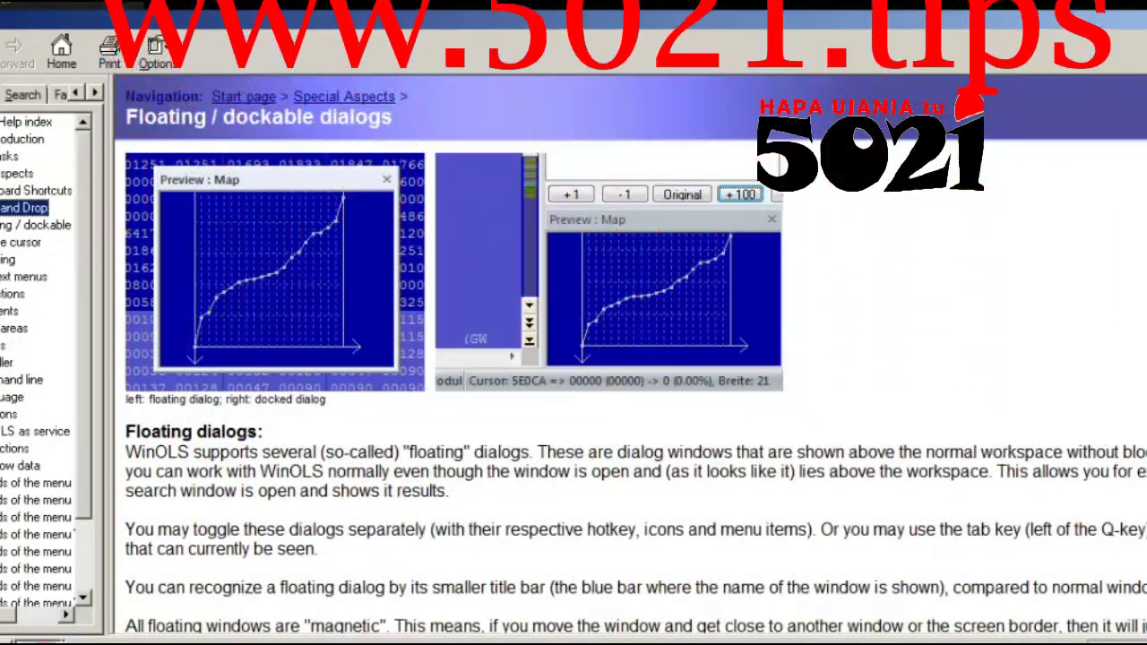
pyautogui.scroll(-2, 13, 190)
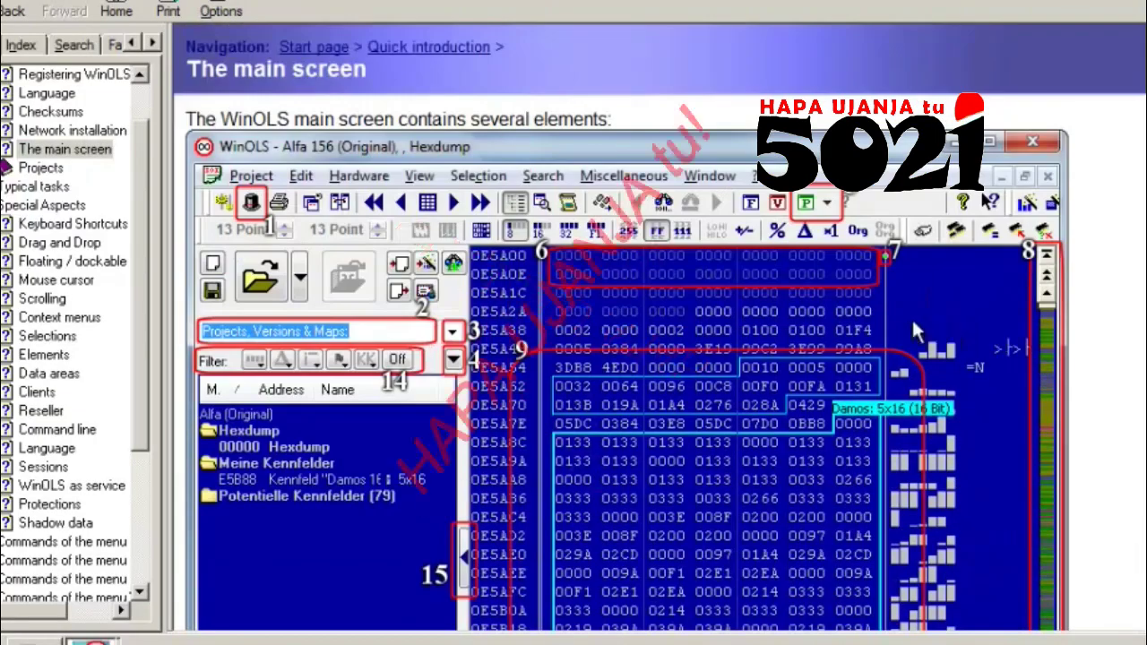
pyautogui.scroll(-5, 737, 298)
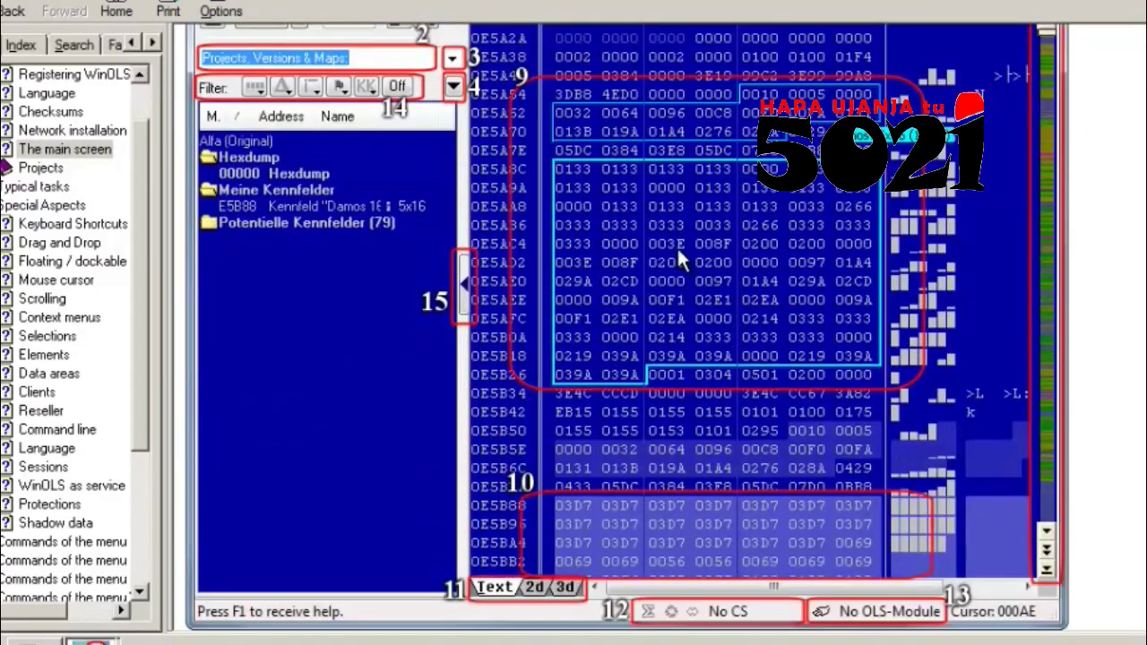
pyautogui.scroll(-6, 538, 358)
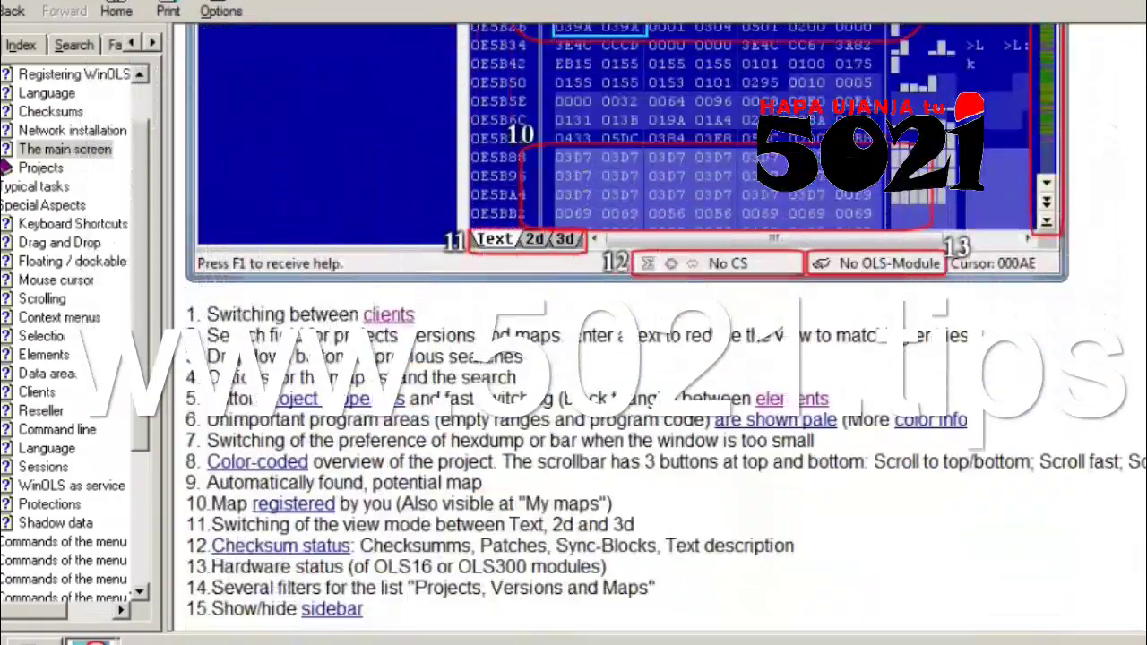
pyautogui.scroll(10, 756, 573)
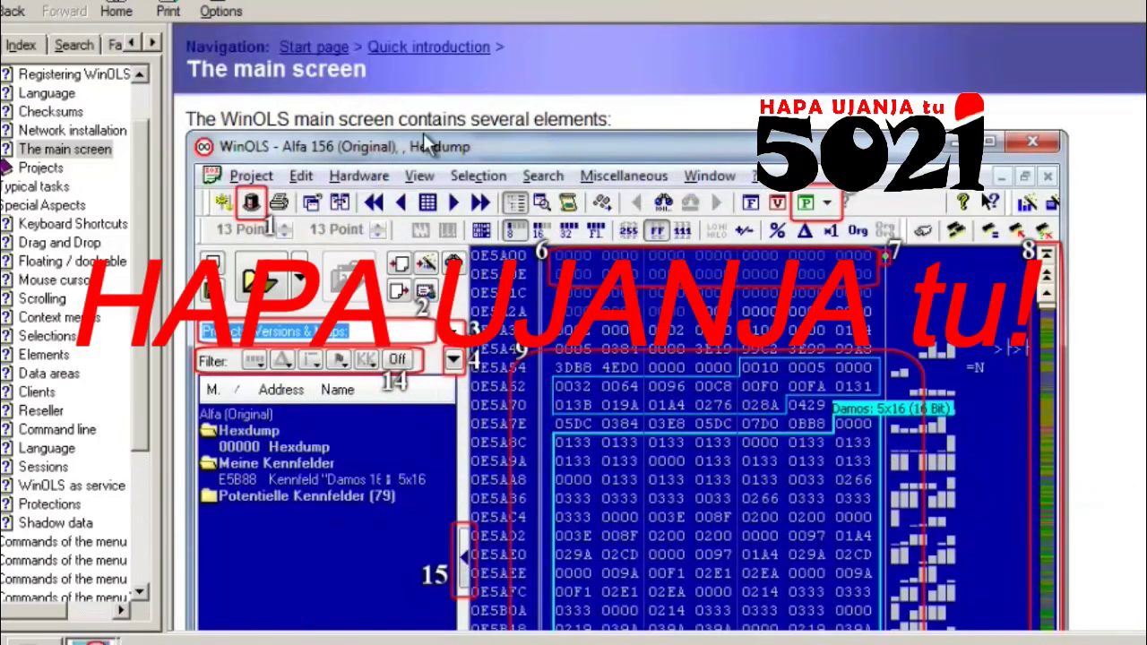
pyautogui.scroll(-10, 591, 315)
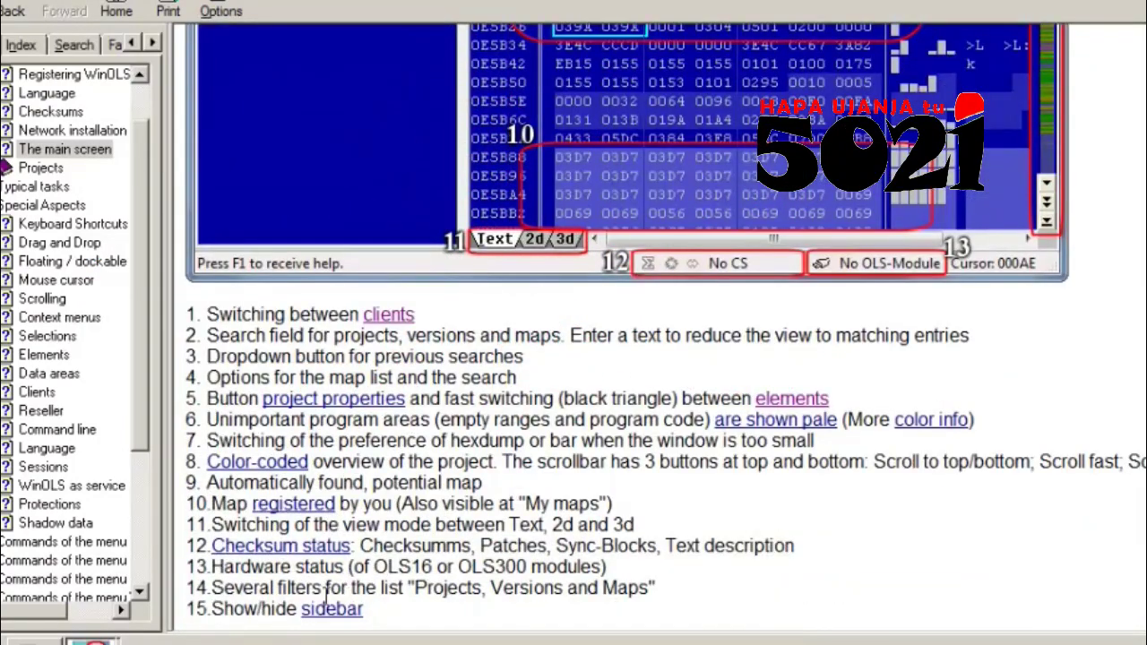
# - Open the Checksums dialog help page, then the Checksum properties help page
pyautogui.click(303, 548)
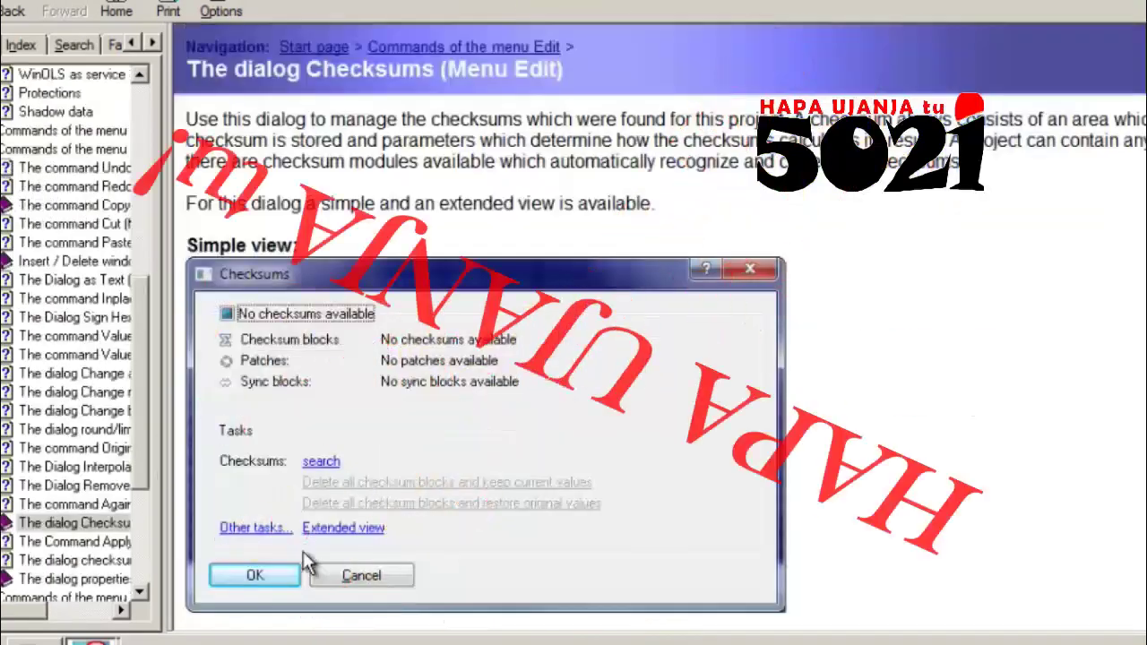
pyautogui.scroll(-10, 481, 374)
pyautogui.scroll(-5, 482, 375)
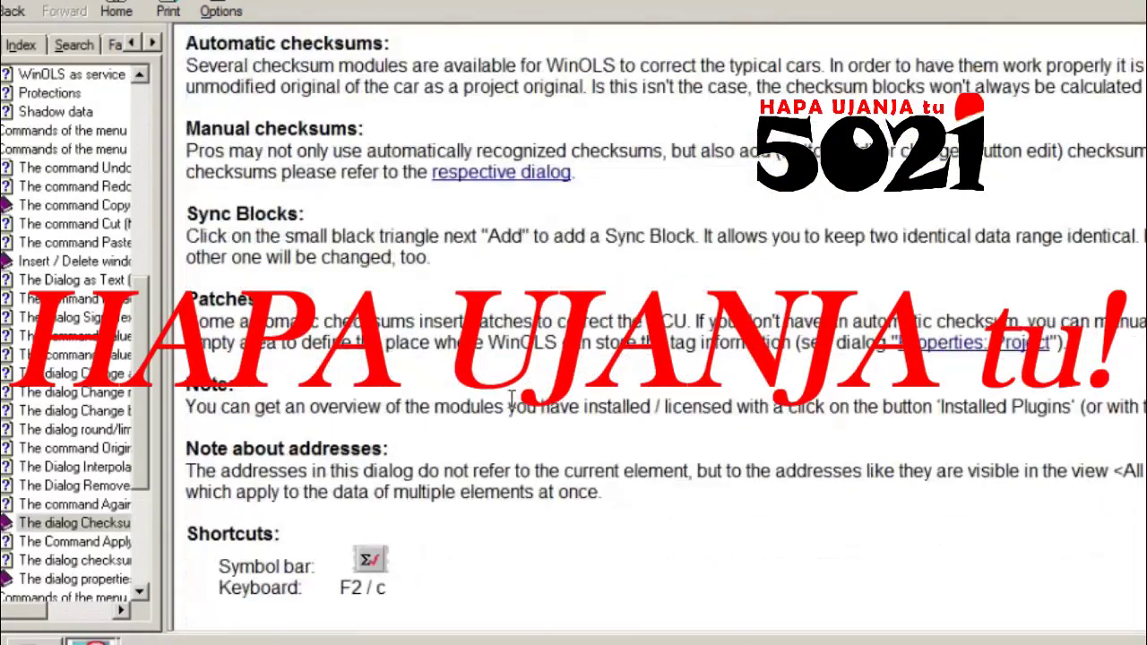
pyautogui.scroll(10, 538, 352)
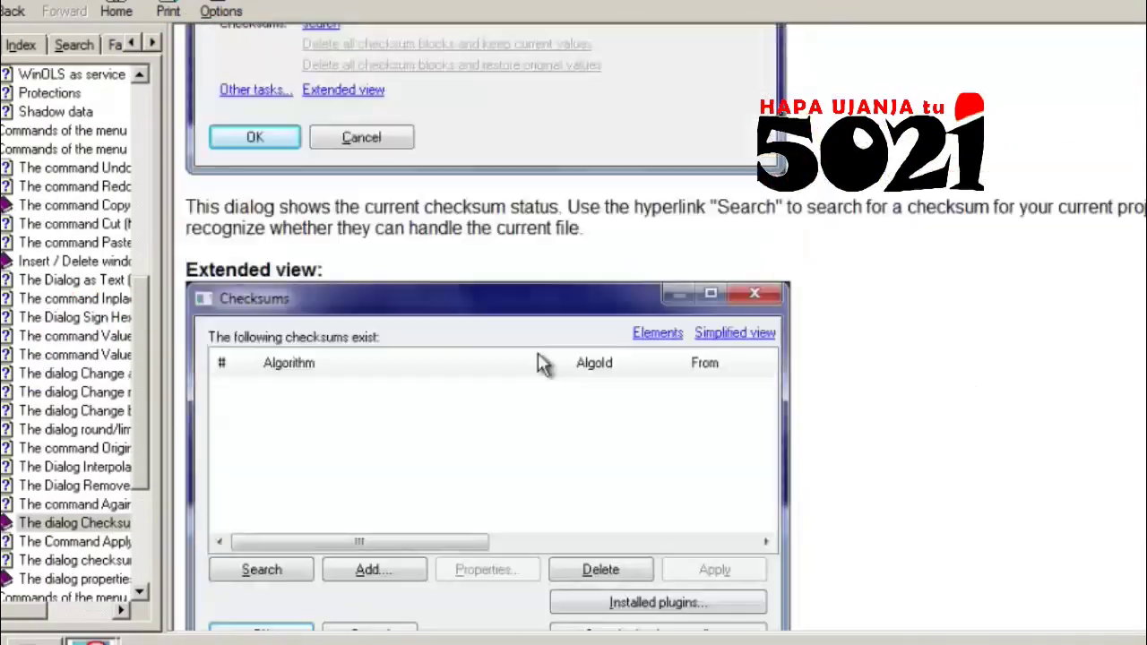
pyautogui.scroll(-3, 538, 352)
pyautogui.scroll(-1, 599, 529)
pyautogui.scroll(-5, 599, 528)
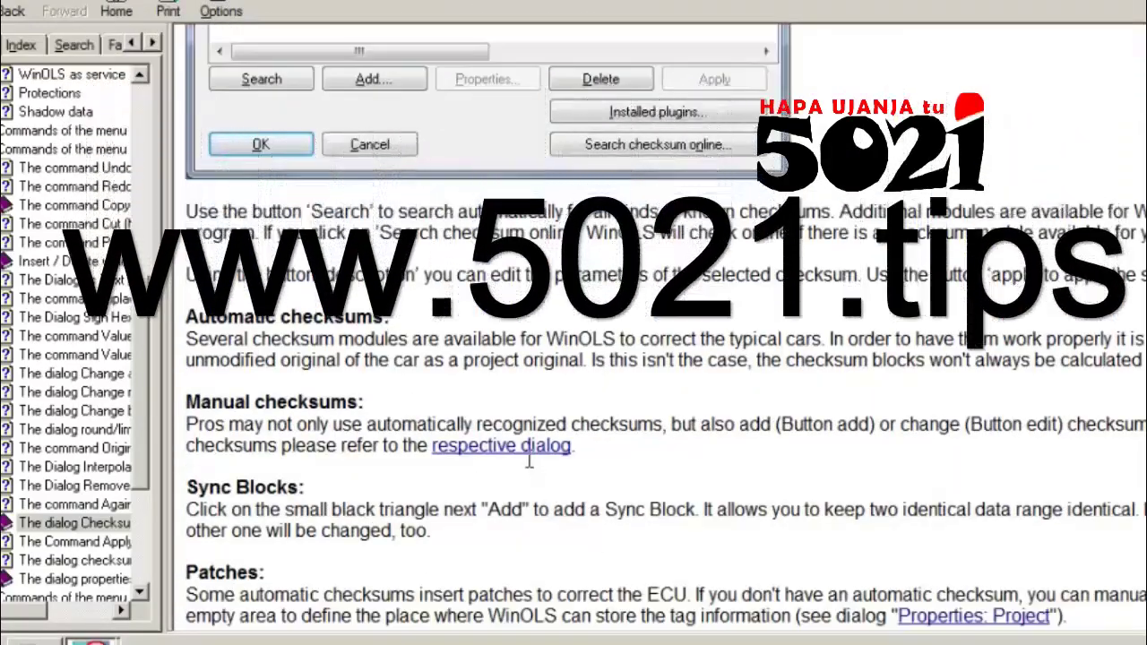
pyautogui.click(529, 453)
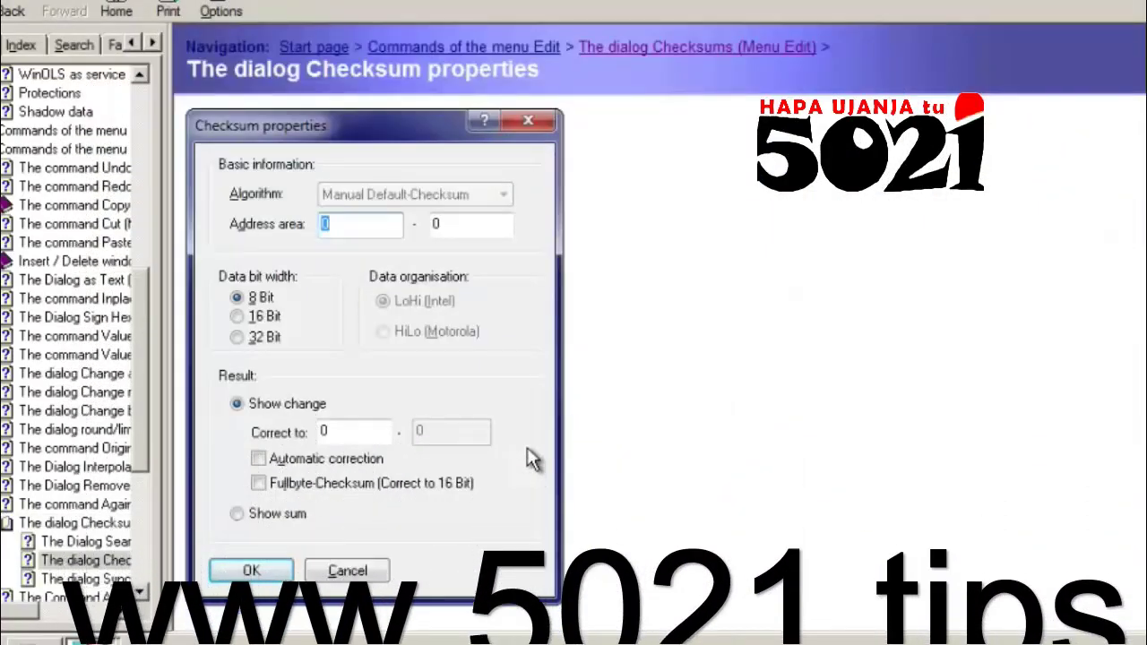
pyautogui.scroll(-4, 607, 505)
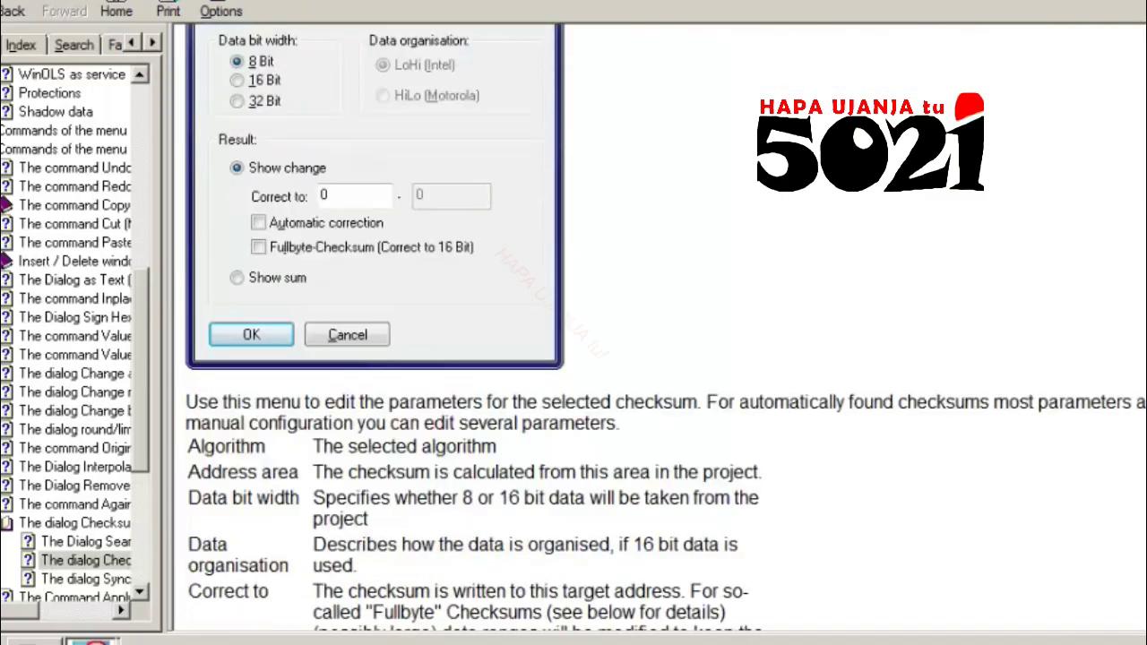